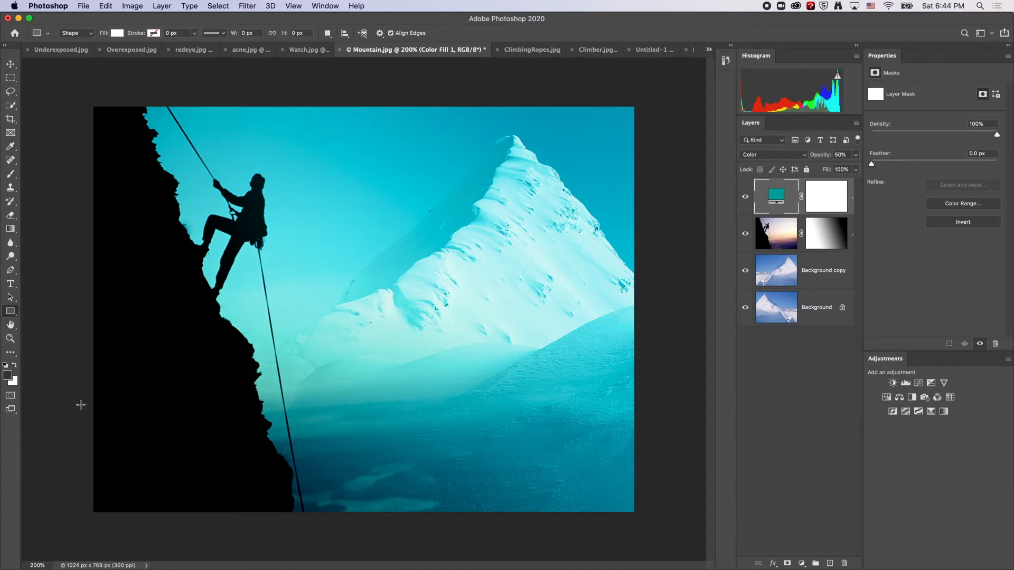
# Draw a rectangle shape about 1073 × 158 px across the lower part of the image, extending past both side edges.
pyautogui.moveTo(83, 404); pyautogui.dragTo(653, 487)
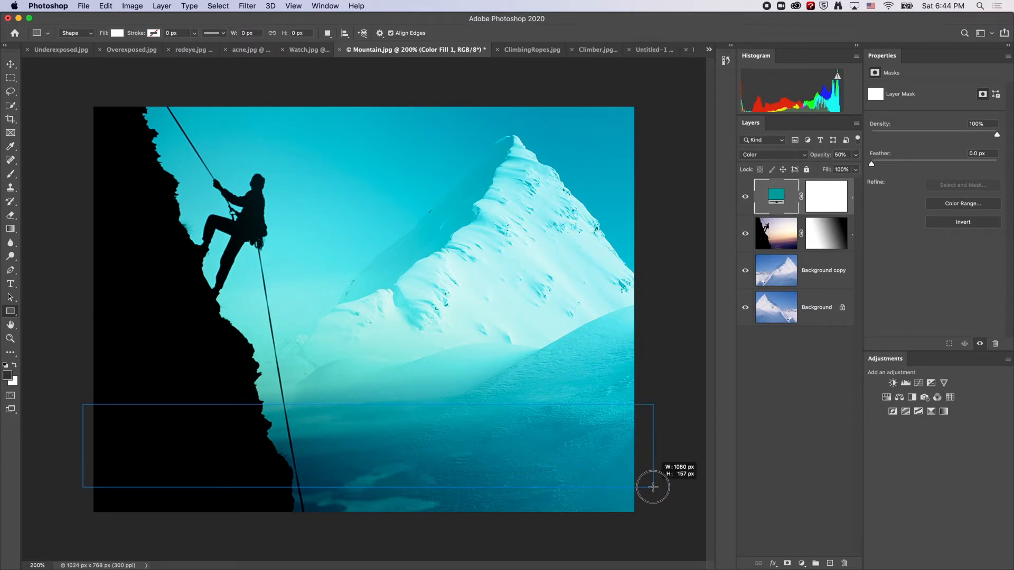
pyautogui.moveTo(653, 486)
pyautogui.mouseDown()
pyautogui.moveTo(636, 486)
pyautogui.moveTo(649, 488)
pyautogui.mouseUp()
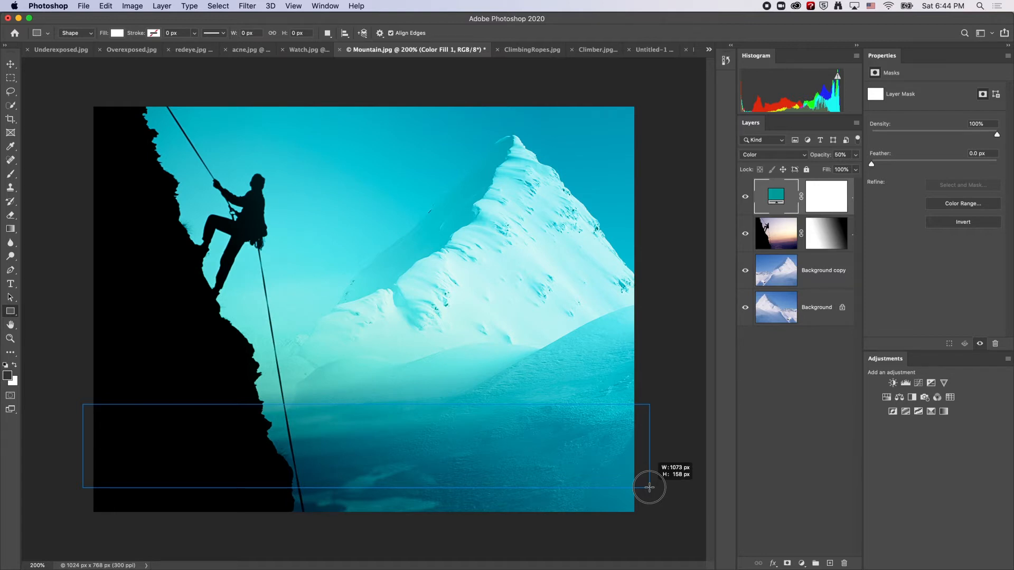
pyautogui.moveTo(650, 487); pyautogui.dragTo(649, 487)
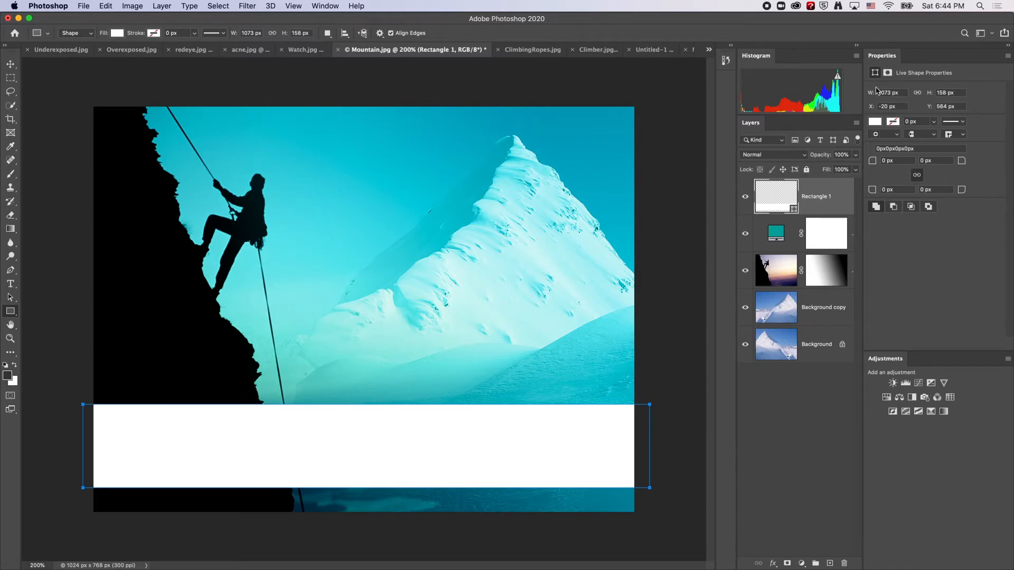
# Fill the rectangle with the dark purple swatch from the Pure color group.
pyautogui.click(874, 122)
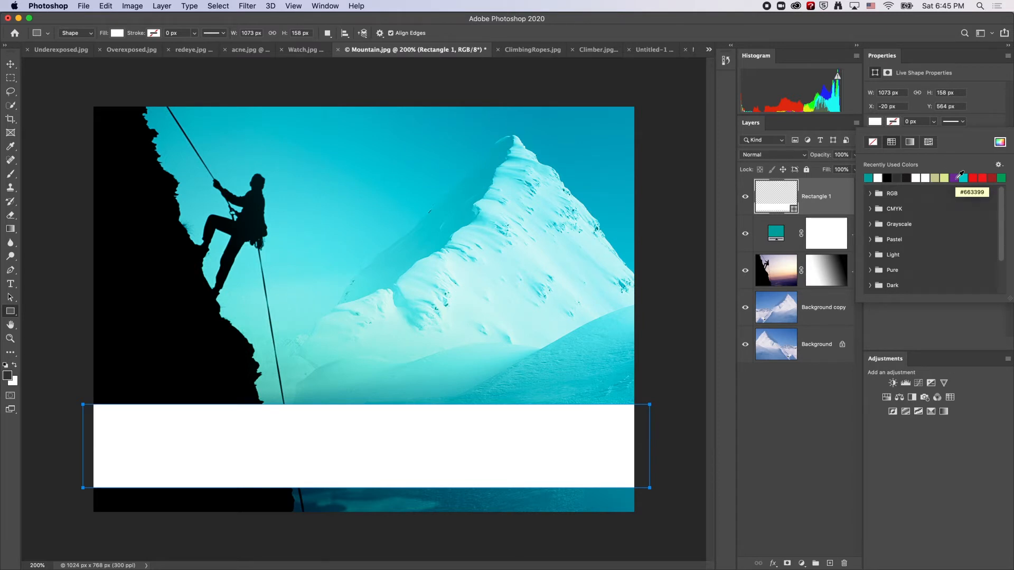
pyautogui.scroll(-3, 932, 225)
pyautogui.scroll(3, 932, 225)
pyautogui.click(870, 195)
pyautogui.click(870, 195)
pyautogui.click(868, 208)
pyautogui.click(868, 208)
pyautogui.click(871, 270)
pyautogui.scroll(-3, 898, 248)
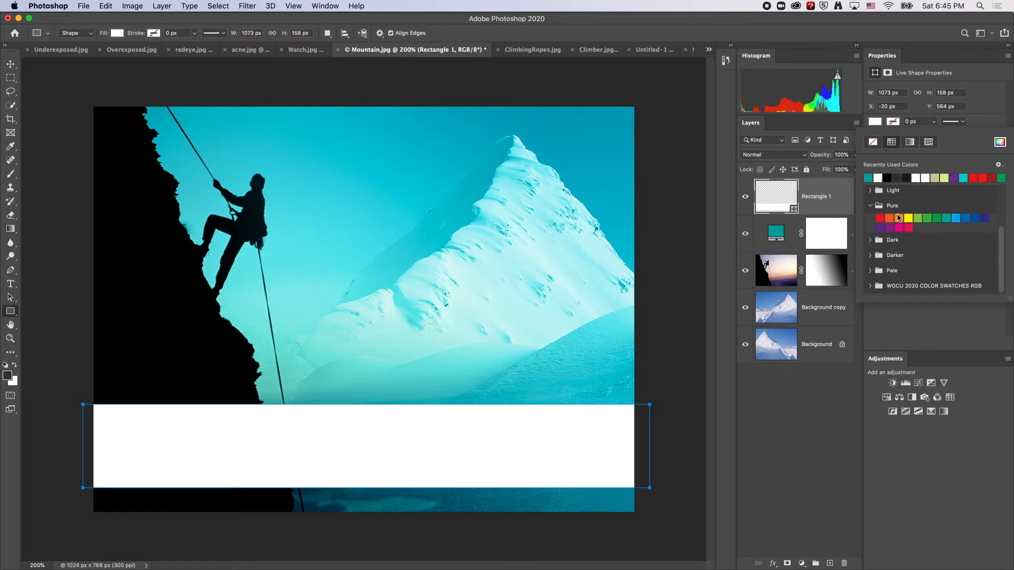
pyautogui.click(879, 228)
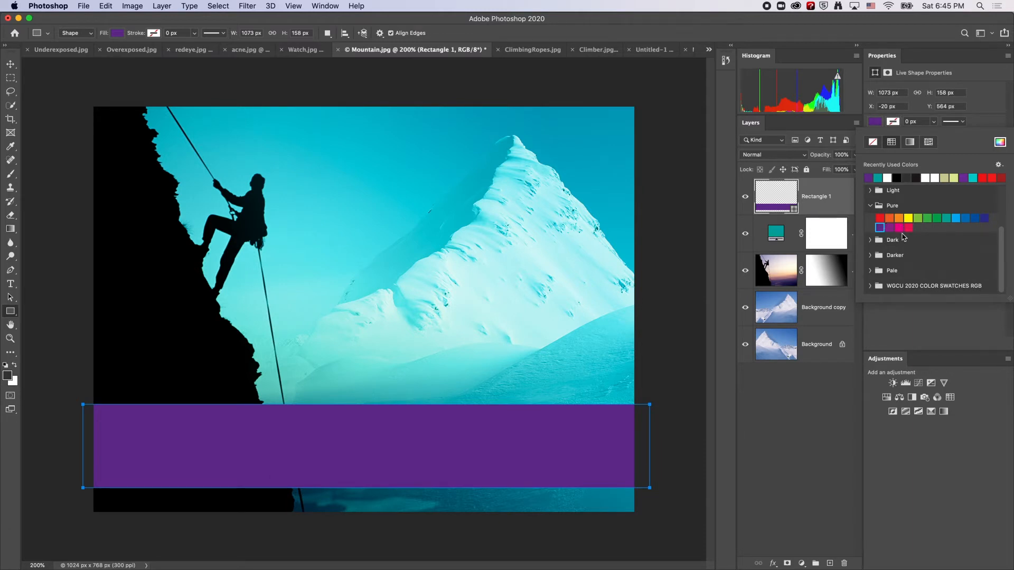
pyautogui.scroll(2, 898, 233)
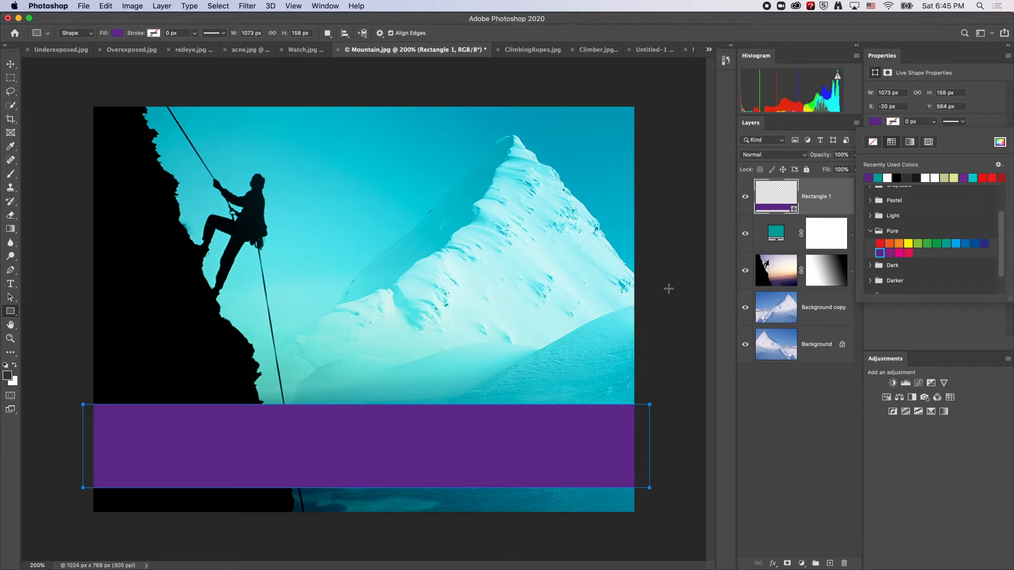
# Switch to the Move tool and deselect the rectangle layer.
pyautogui.click(11, 64)
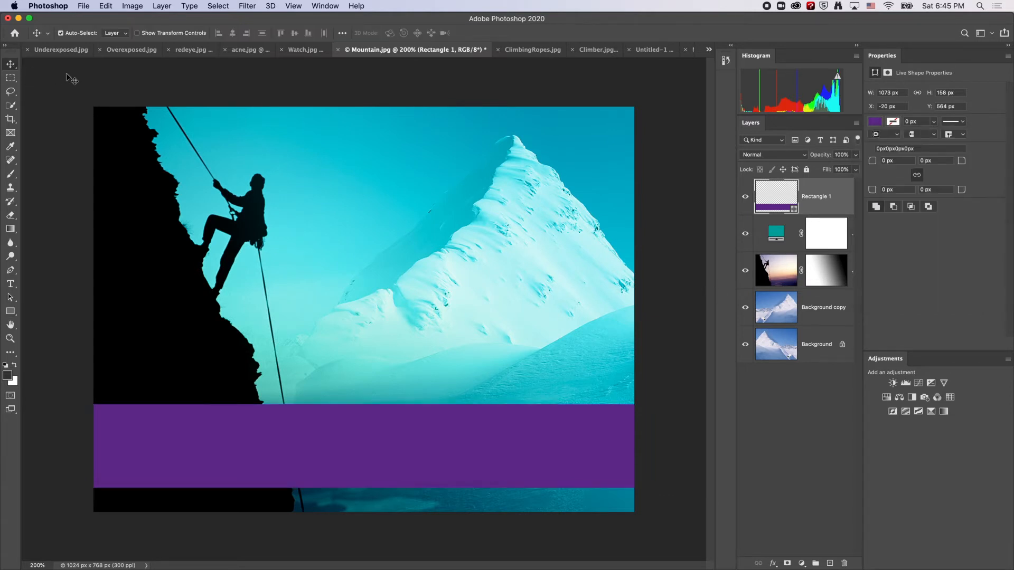
pyautogui.click(67, 79)
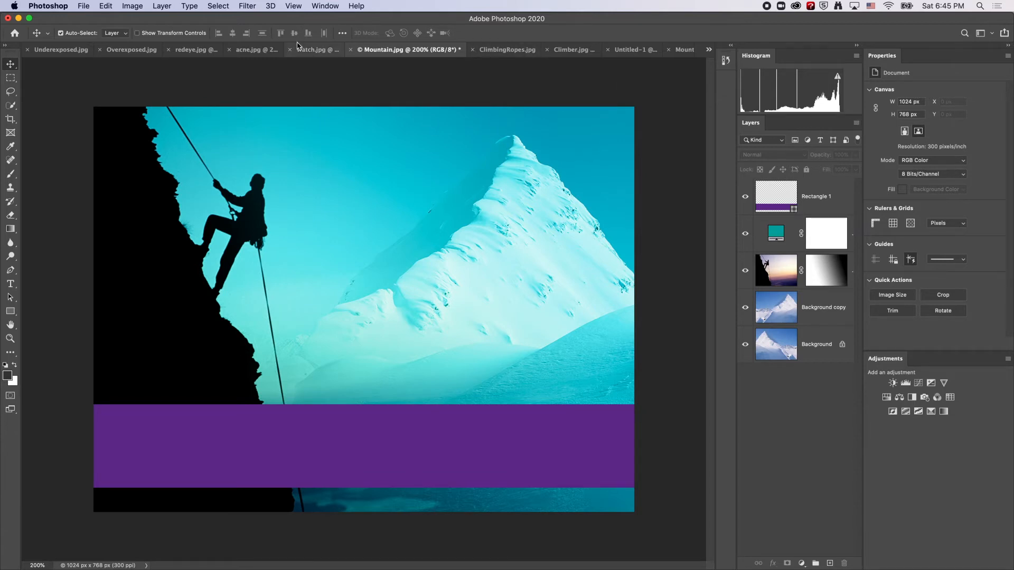
pyautogui.click(160, 5)
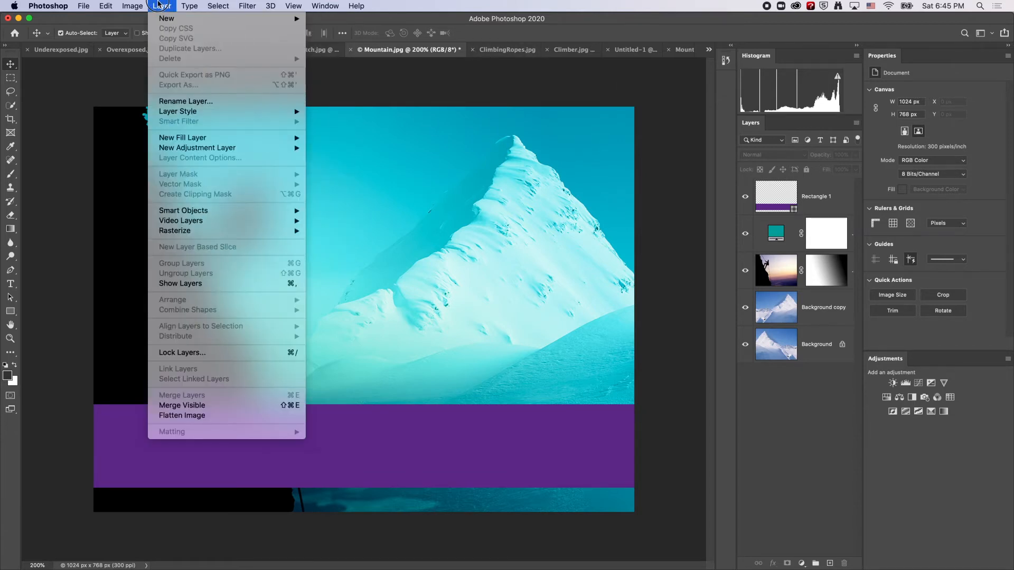
pyautogui.click(464, 6)
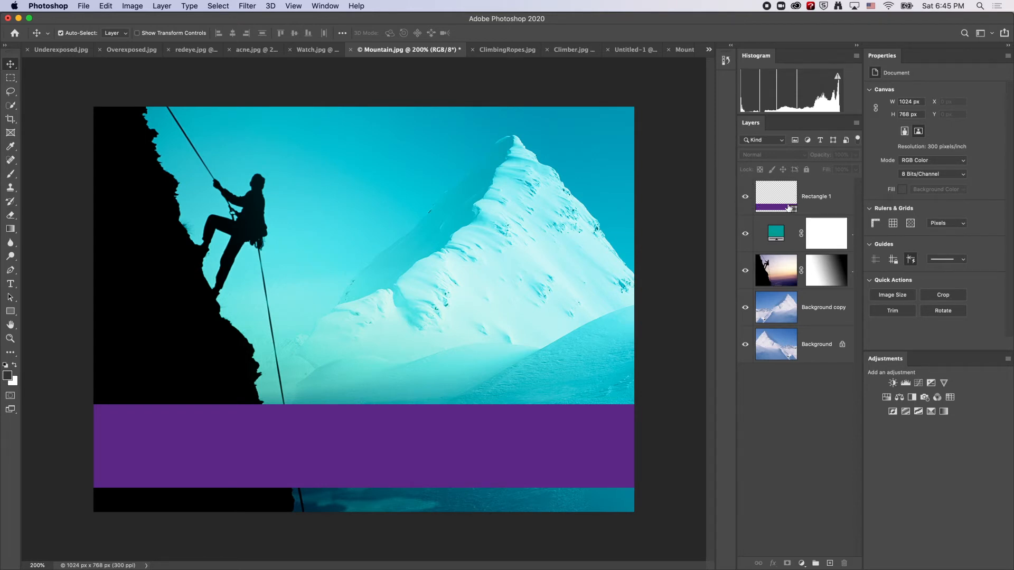
# Add a Drop Shadow layer style to the purple rectangle with its angle set to 90°.
pyautogui.doubleClick(839, 191)
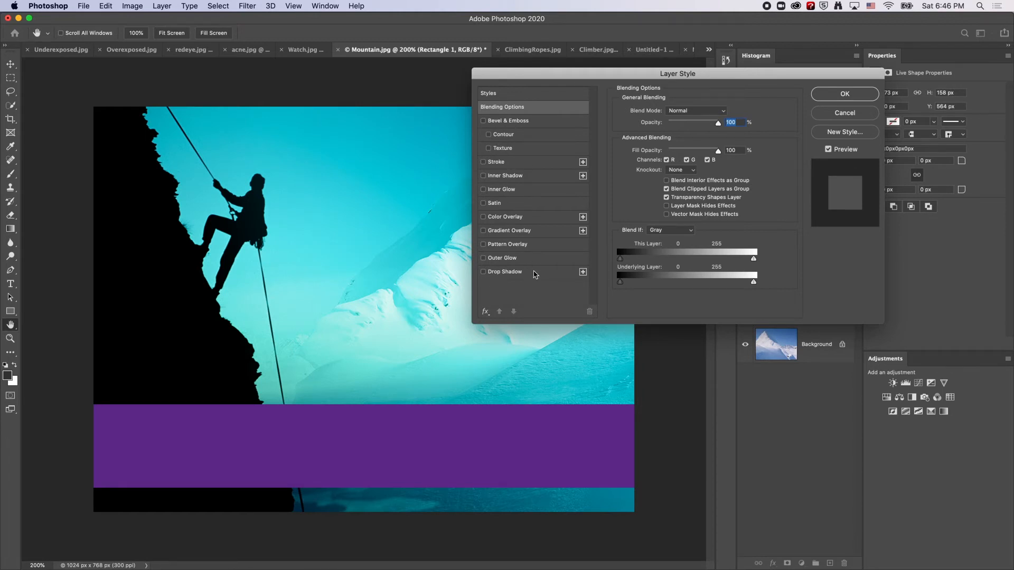
pyautogui.click(538, 273)
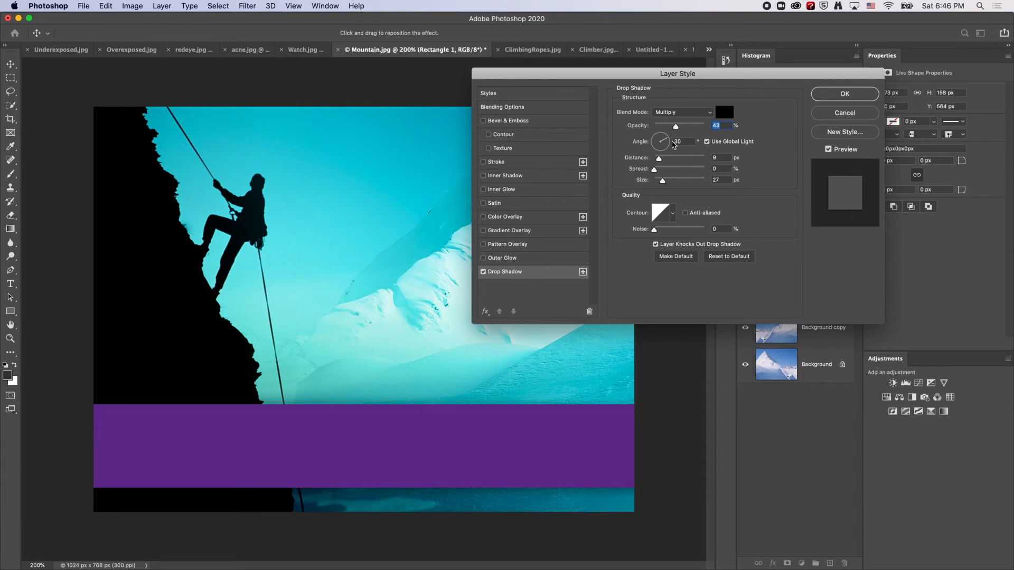
pyautogui.click(667, 140)
pyautogui.moveTo(667, 140); pyautogui.dragTo(660, 139)
pyautogui.doubleClick(678, 141)
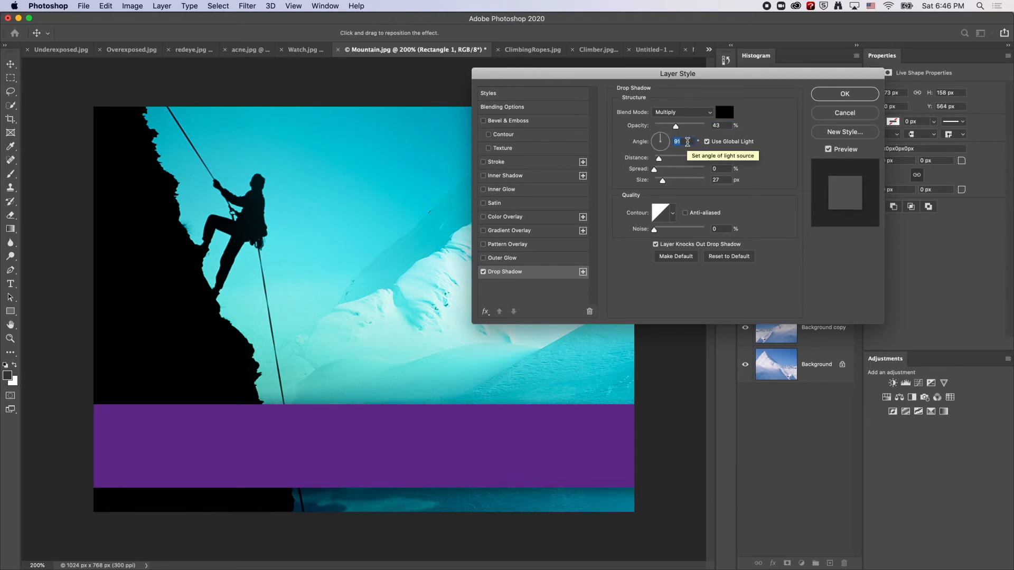
pyautogui.write('90')
pyautogui.press('Return')
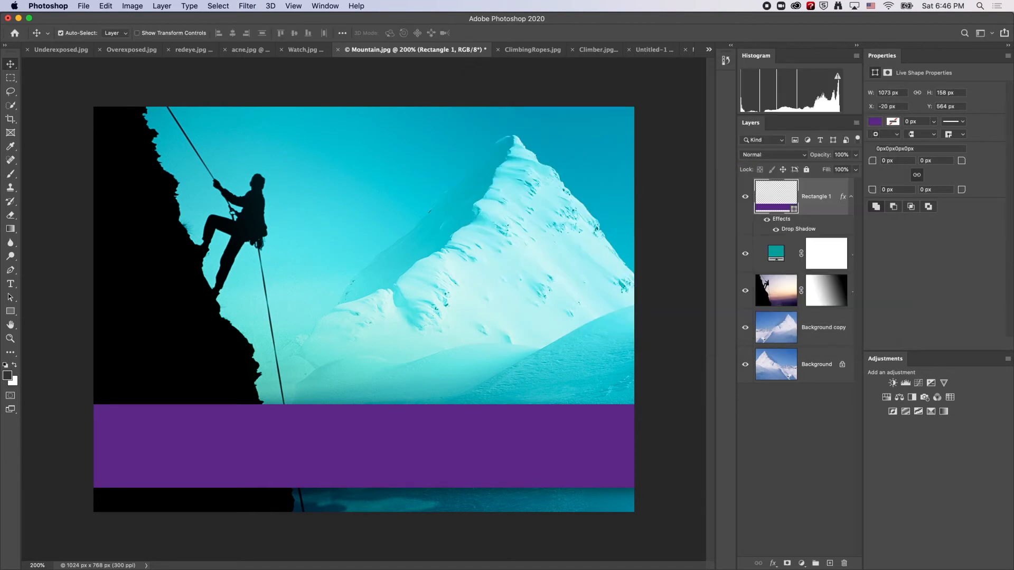
# Set the rectangle's layer opacity to 98% and its drop shadow to 14 px distance, 8% spread and 24 px size.
pyautogui.doubleClick(835, 187)
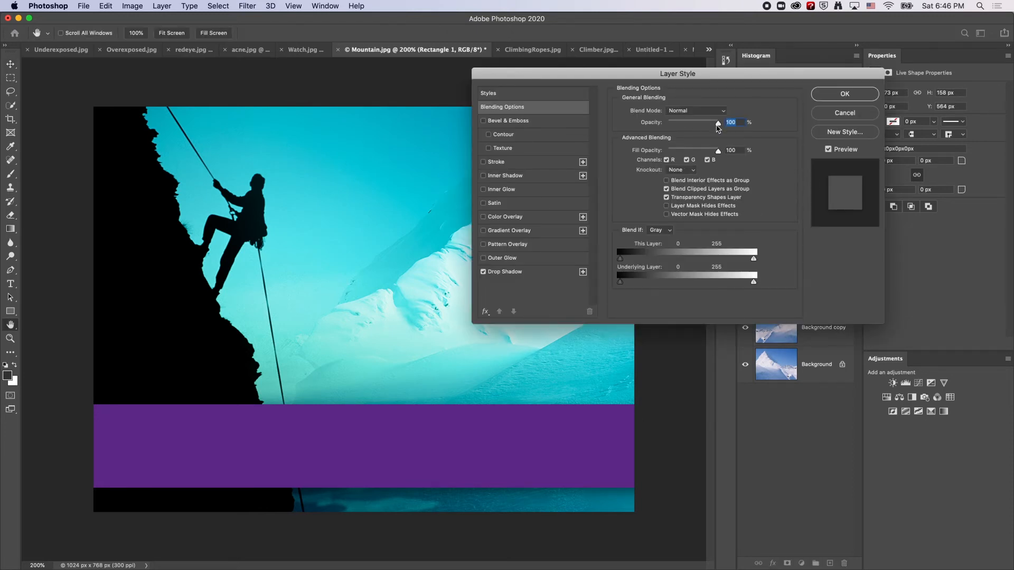
pyautogui.moveTo(718, 127); pyautogui.dragTo(718, 127)
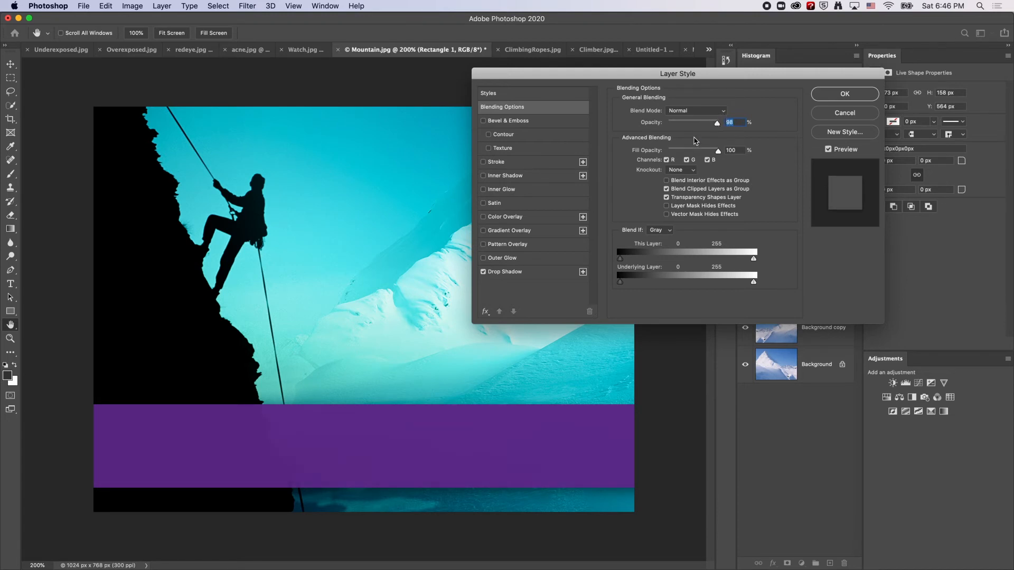
pyautogui.click(549, 276)
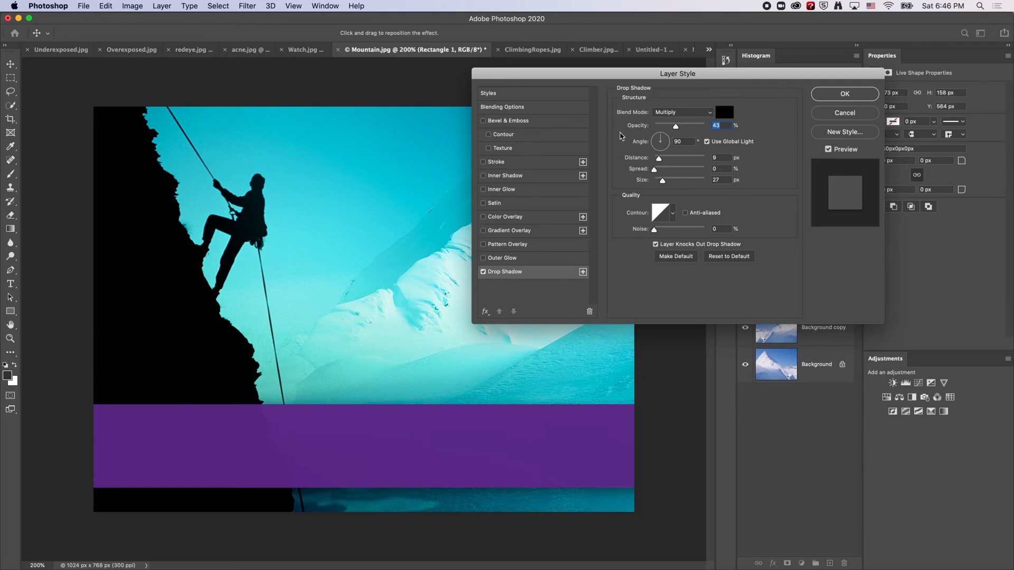
pyautogui.click(502, 94)
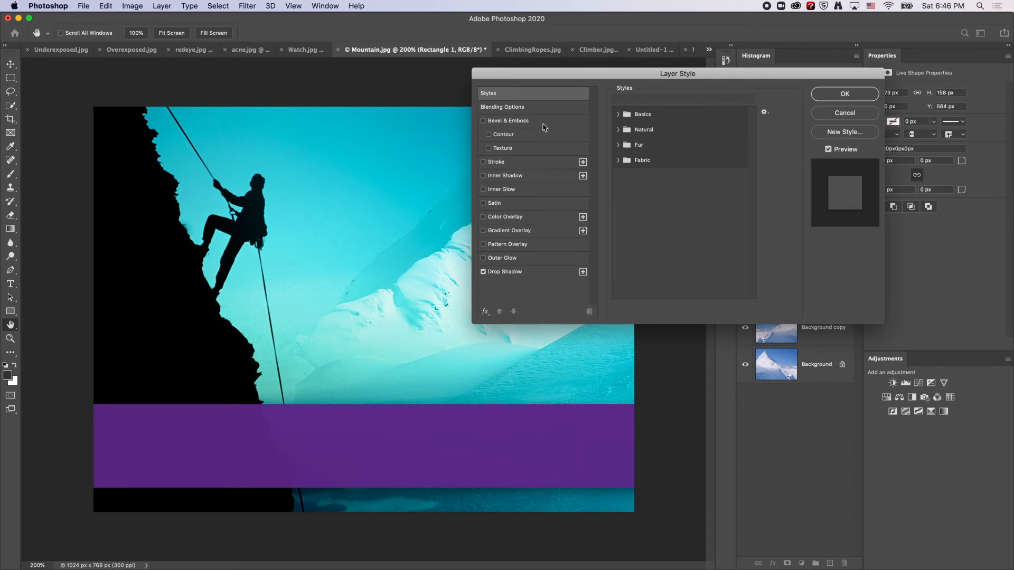
pyautogui.click(547, 273)
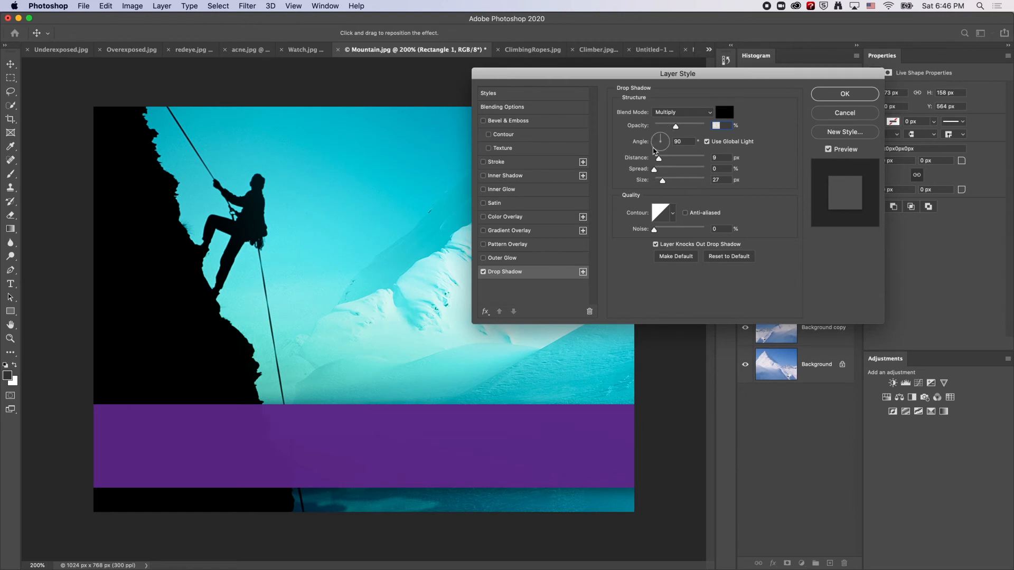
pyautogui.moveTo(658, 159); pyautogui.dragTo(662, 182)
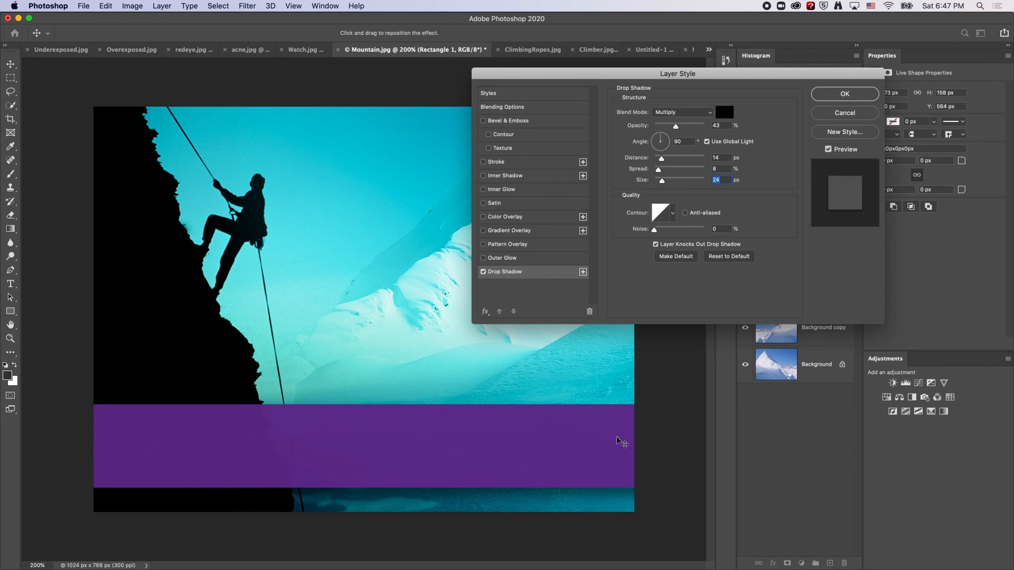
pyautogui.click(853, 94)
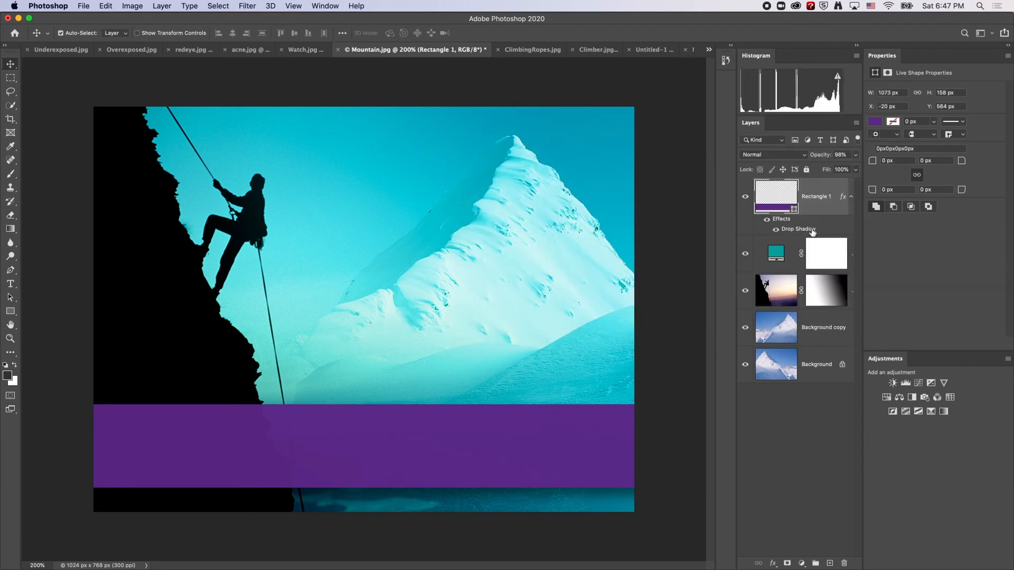